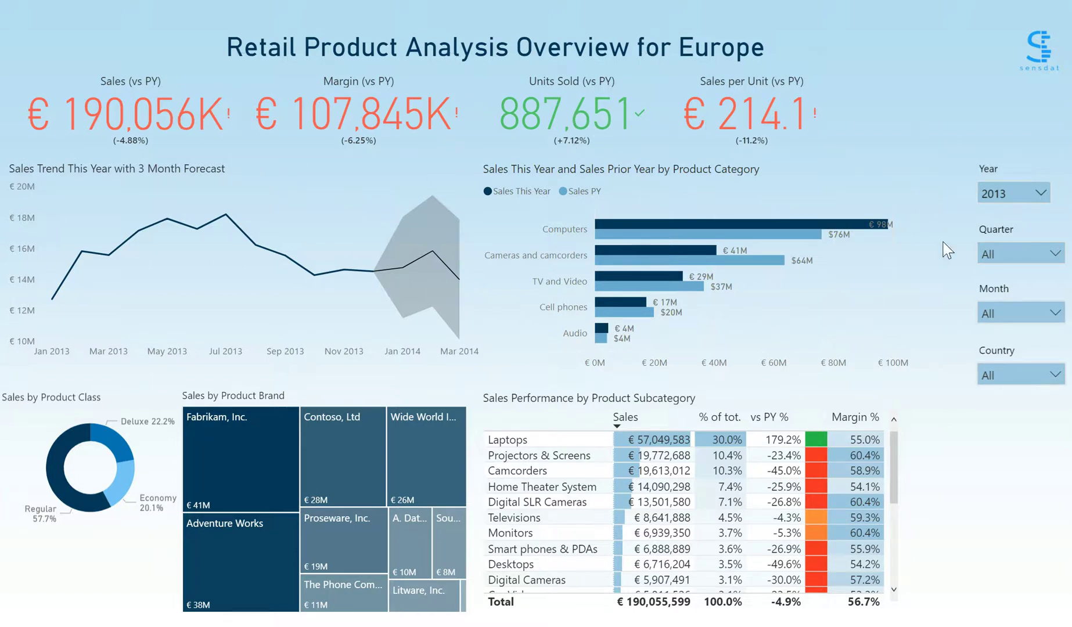
Look through the quarter and month filter lists without applying any filter.
left_click(1017, 256)
left_click(1018, 258)
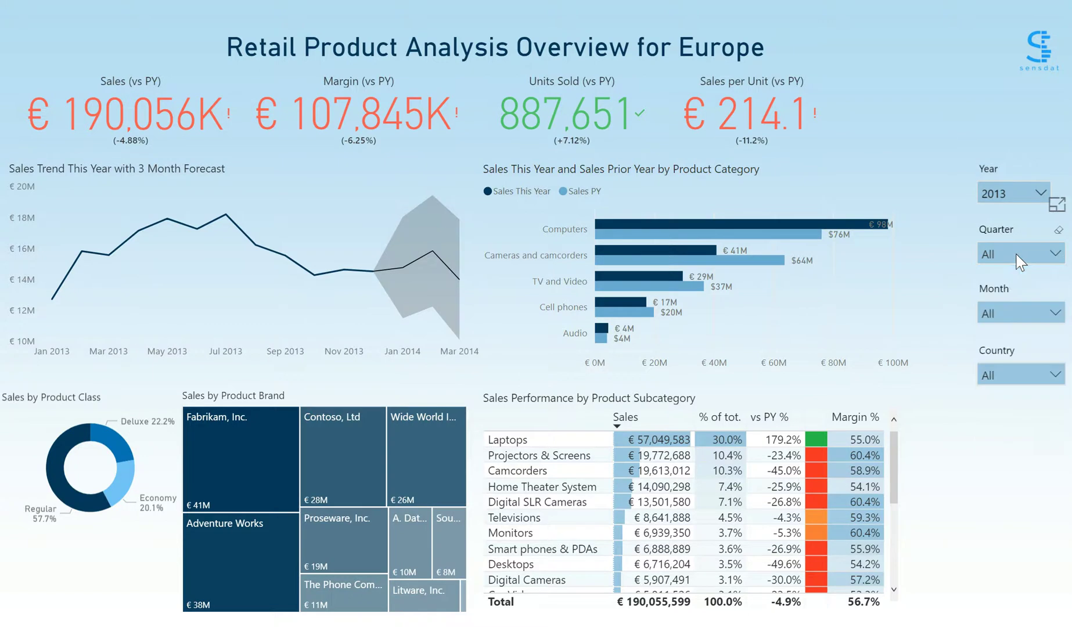
left_click(1008, 313)
left_click(1011, 313)
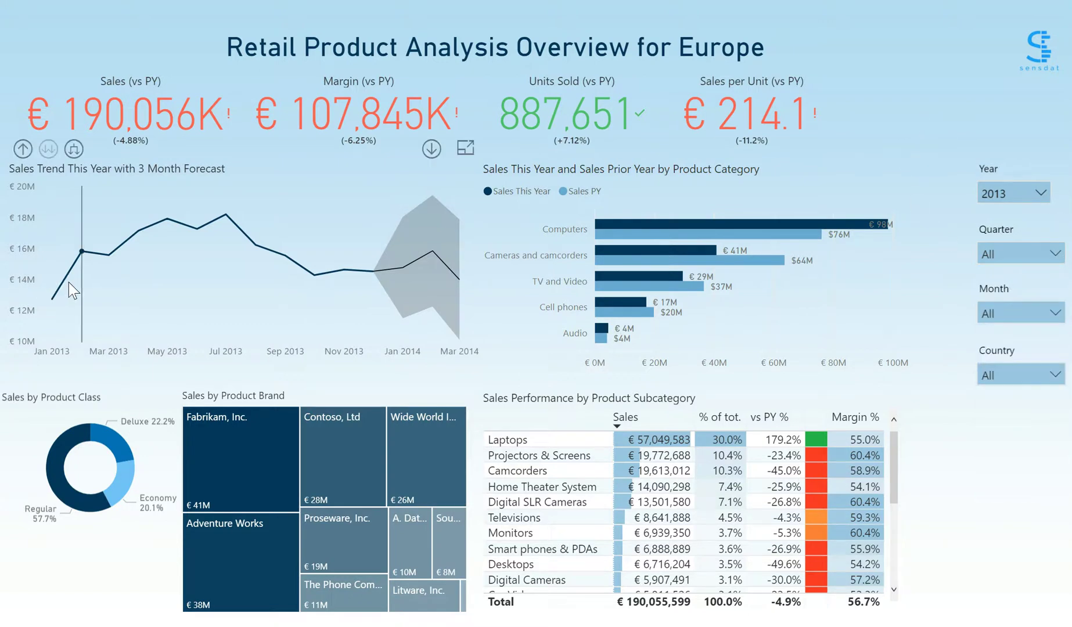
mouse_move(81, 281)
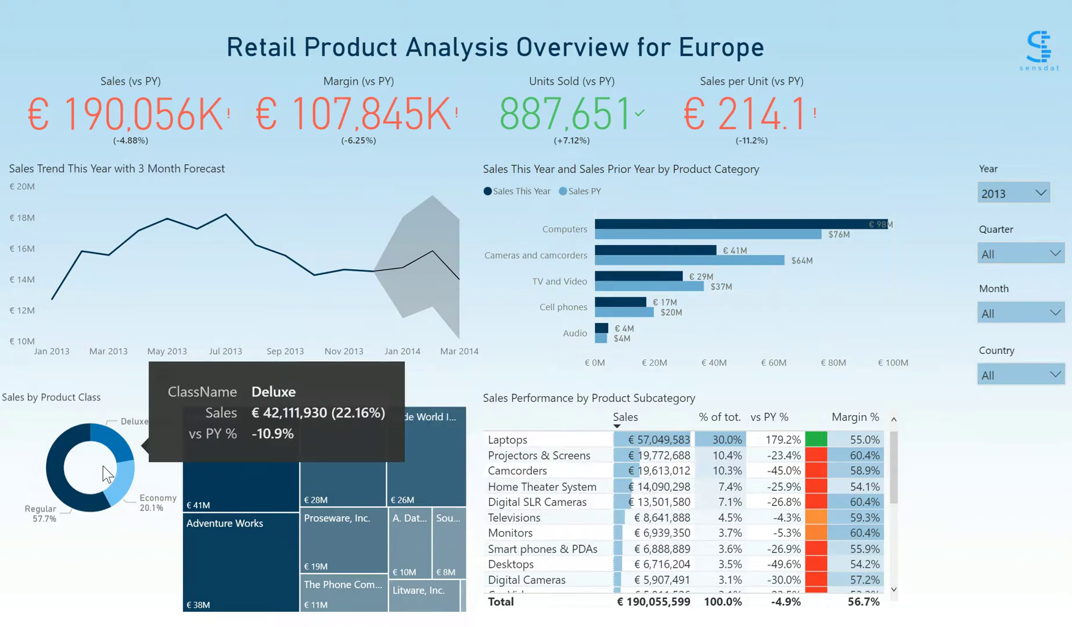
Cross-filter the report to the Economy class, clear it again, and browse the subcategory table.
left_click(128, 479)
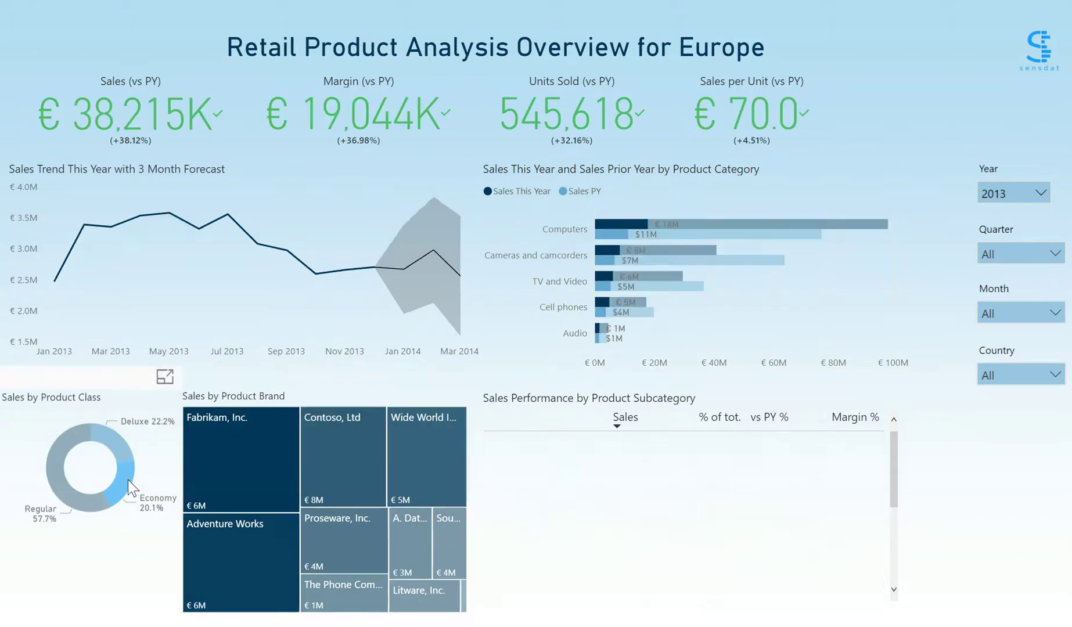
left_click(128, 480)
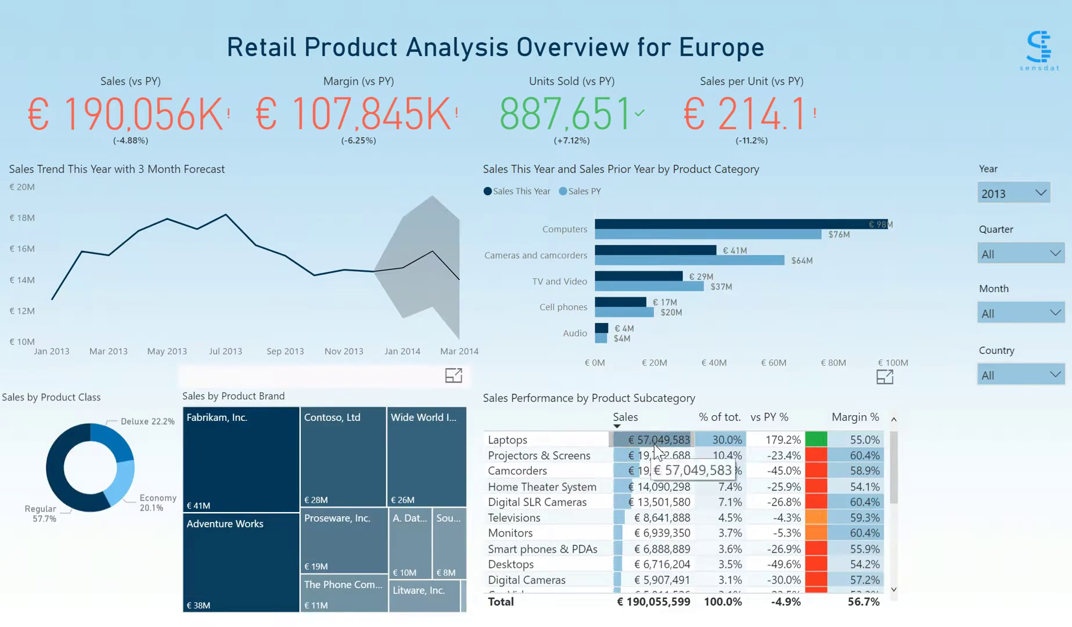
scroll(655, 459, "down", 2)
scroll(658, 446, "up", 2)
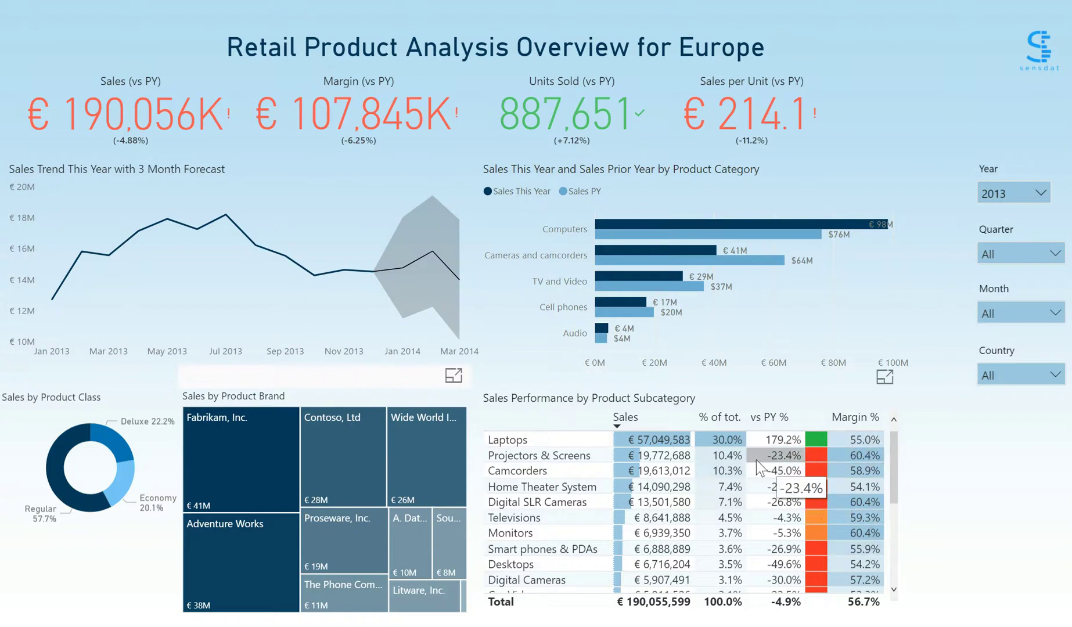
scroll(775, 492, "down", 1)
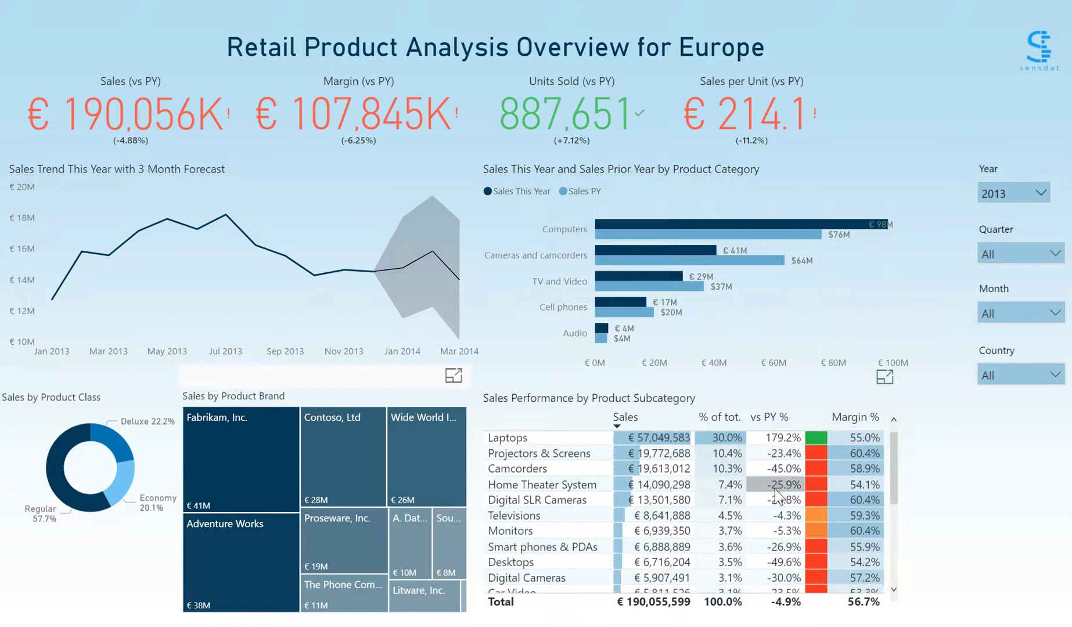
scroll(777, 494, "up", 1)
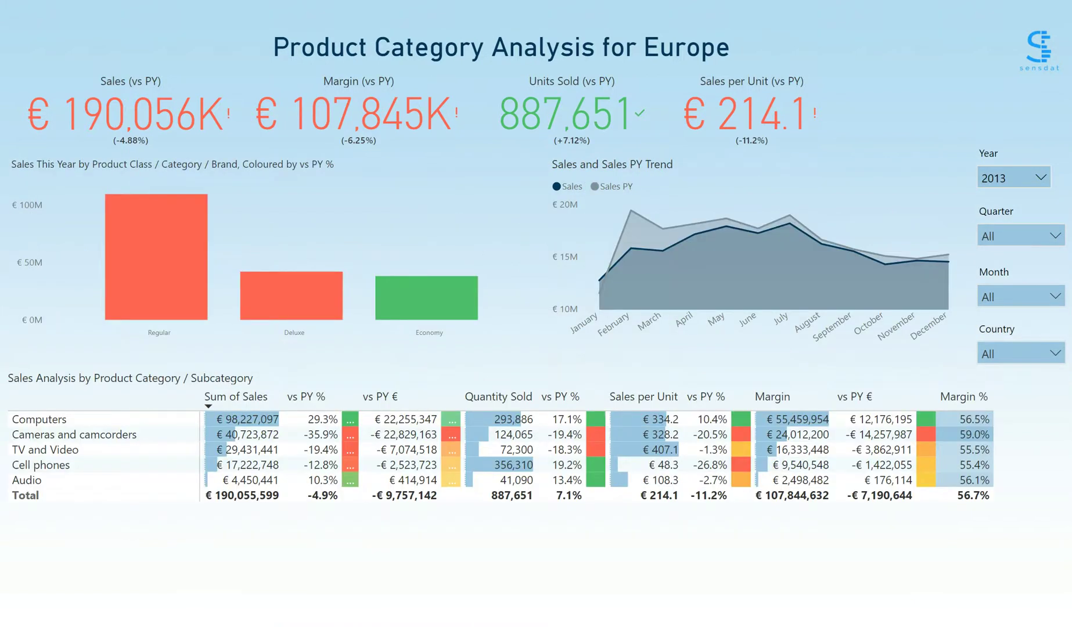
Drill the class bar chart down to category and brand, then back up to class.
mouse_move(42, 256)
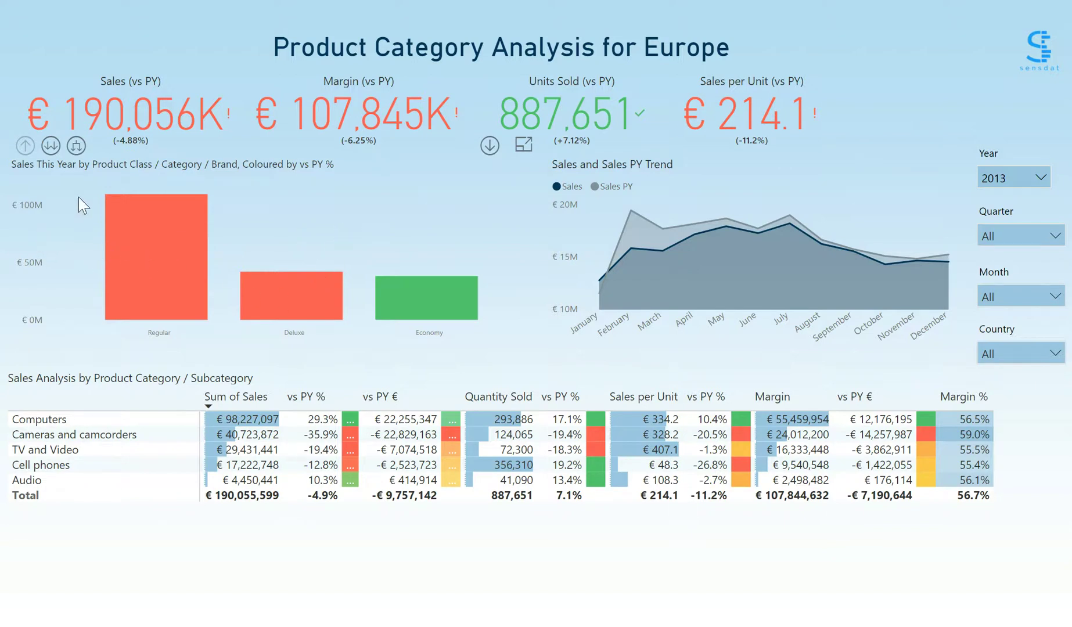
left_click(51, 146)
left_click(51, 146)
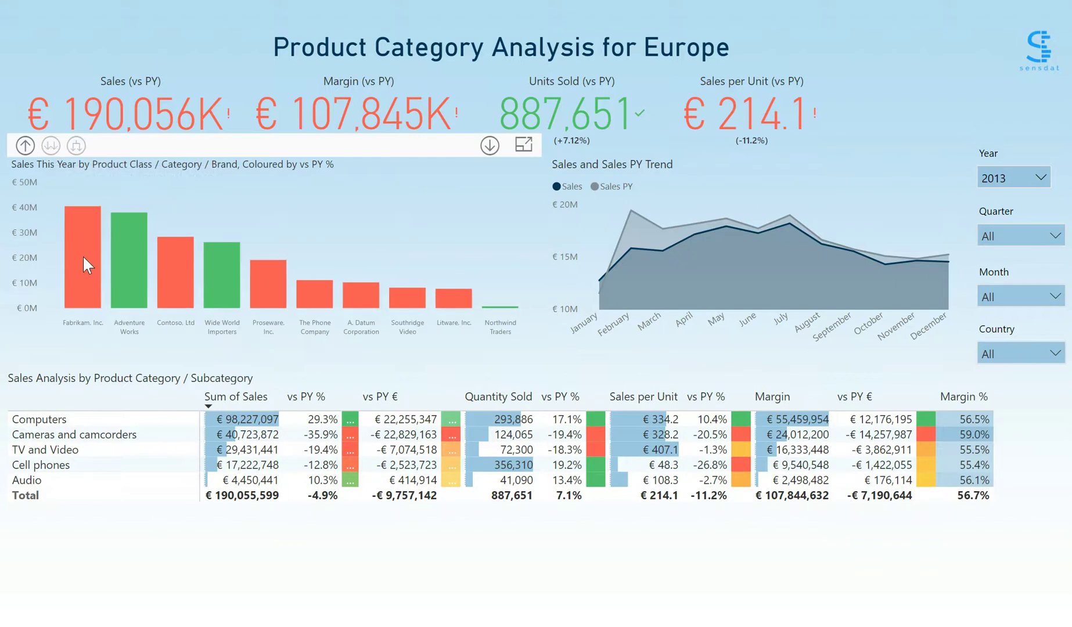
mouse_move(105, 261)
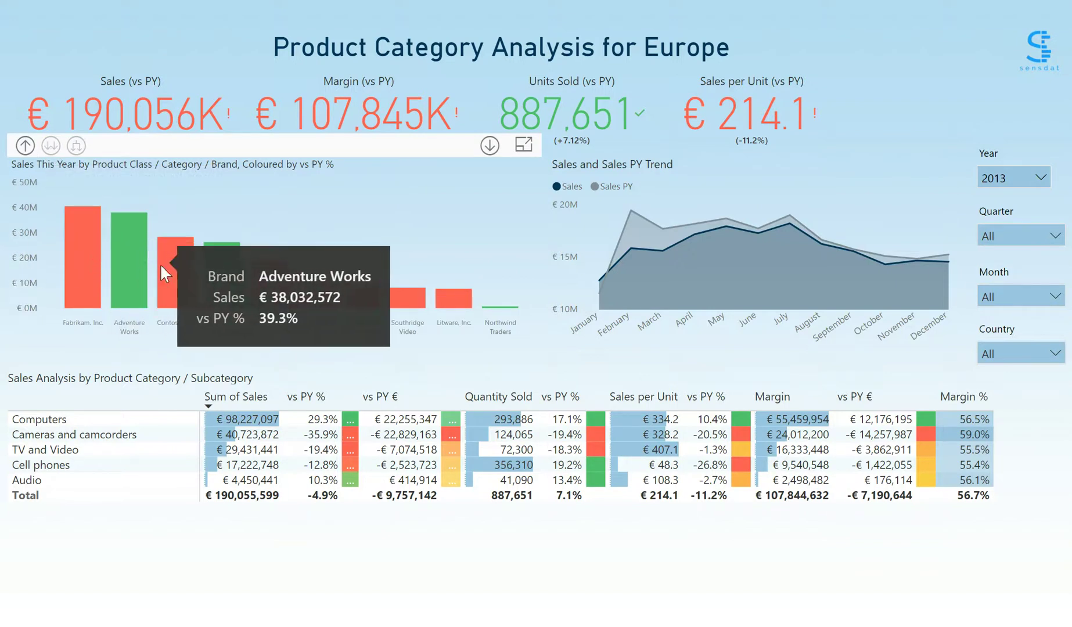
left_click(25, 148)
left_click(25, 147)
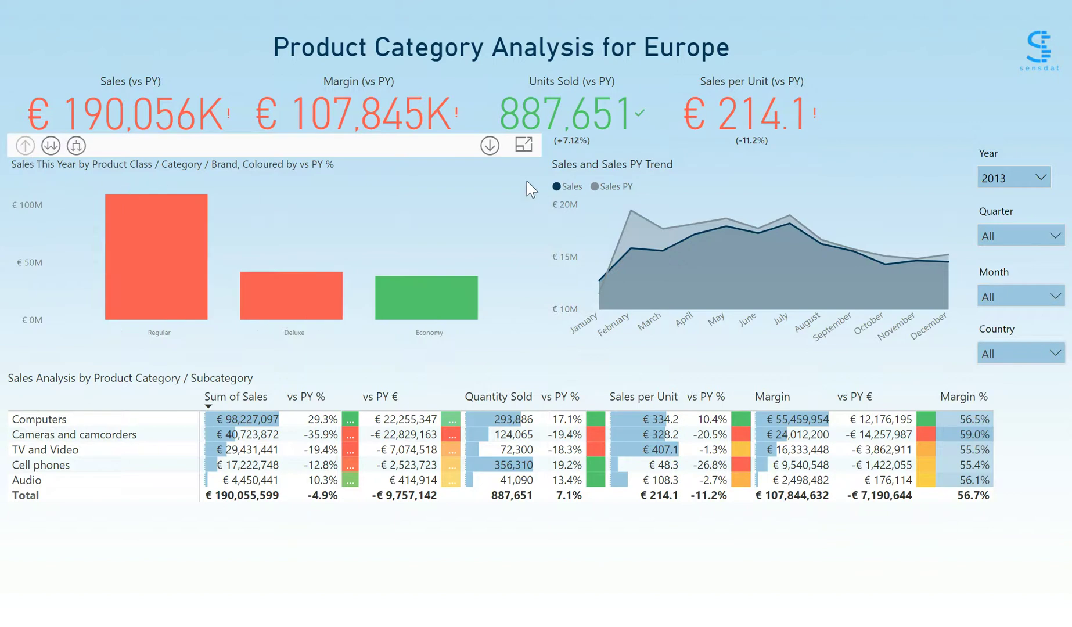
Turn on drill mode and drill into the Regular class's categories.
left_click(492, 150)
mouse_move(162, 247)
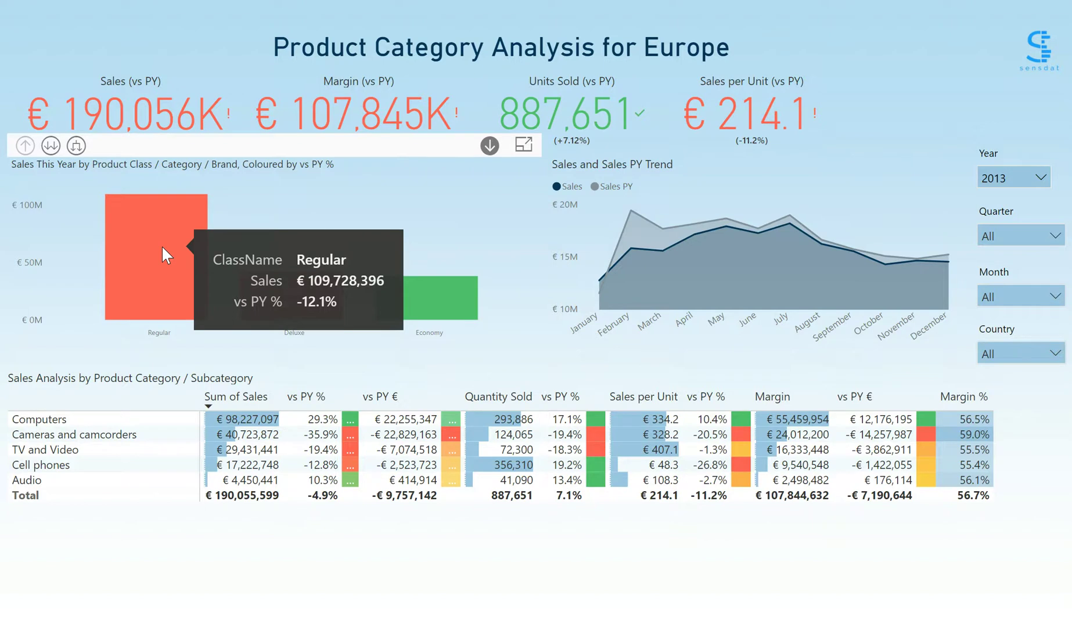
left_click(161, 245)
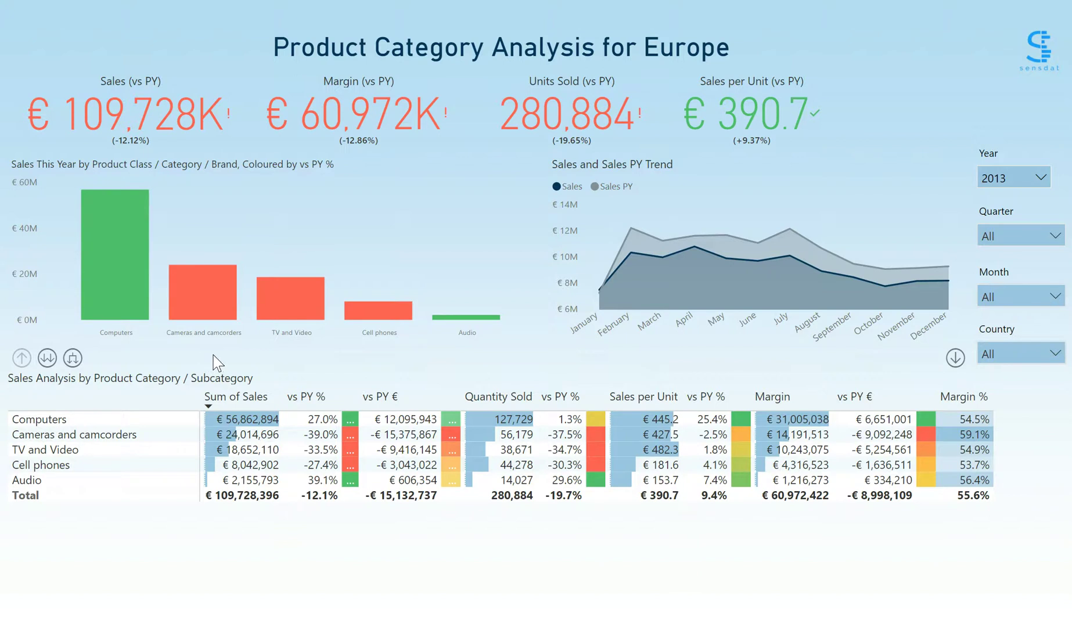
Expand every category to its subcategories and scroll down to the Camcorders row.
left_click(74, 360)
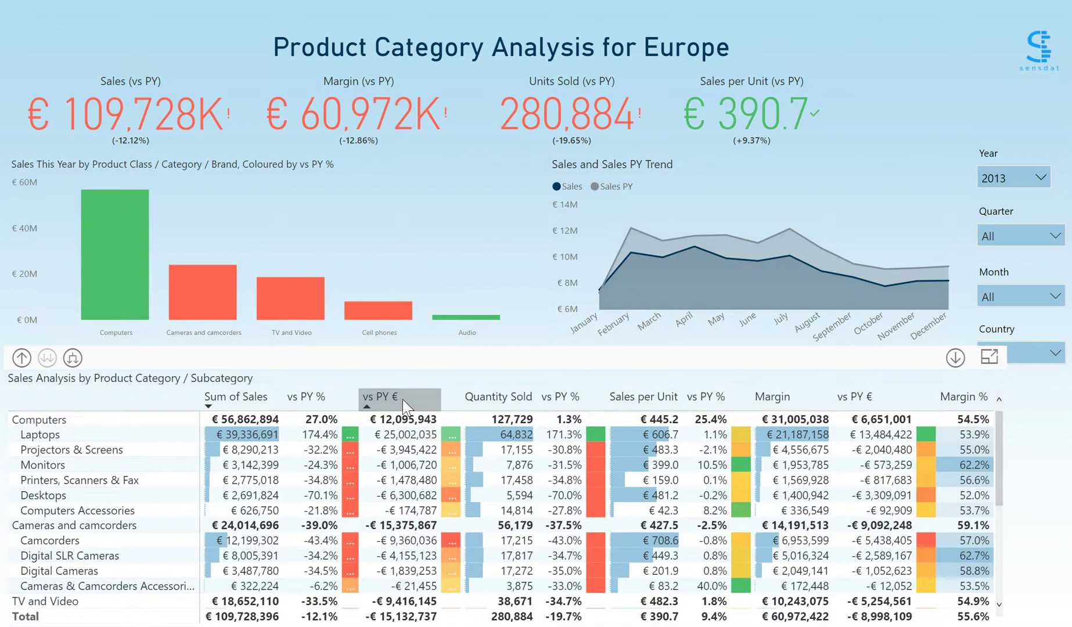
scroll(403, 399, "down", 3)
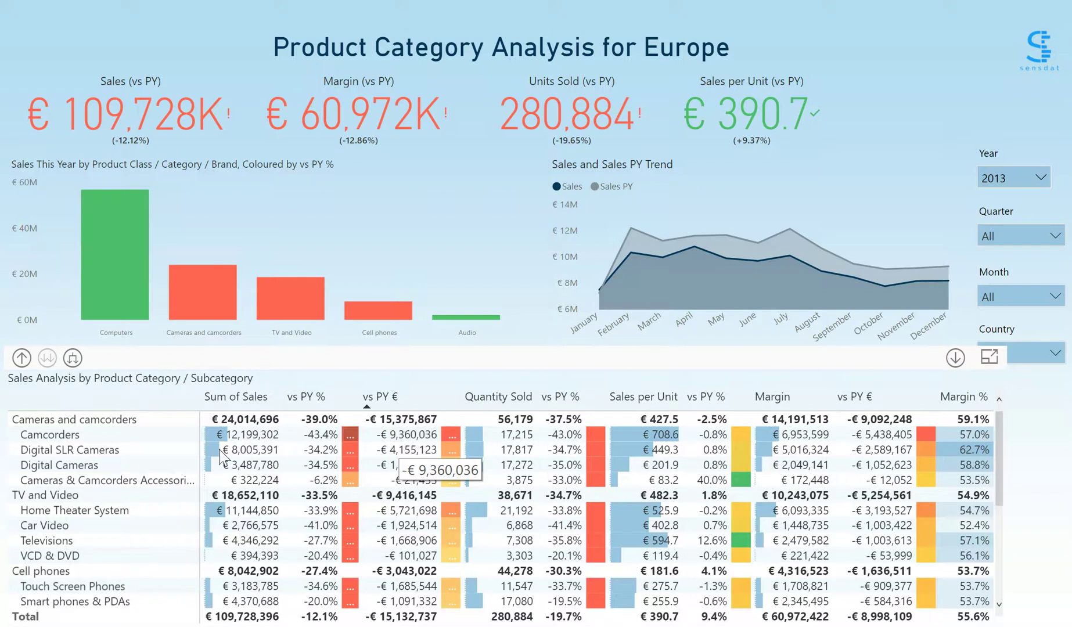
Drill through from the Camcorders row to its Category Card page.
right_click(58, 434)
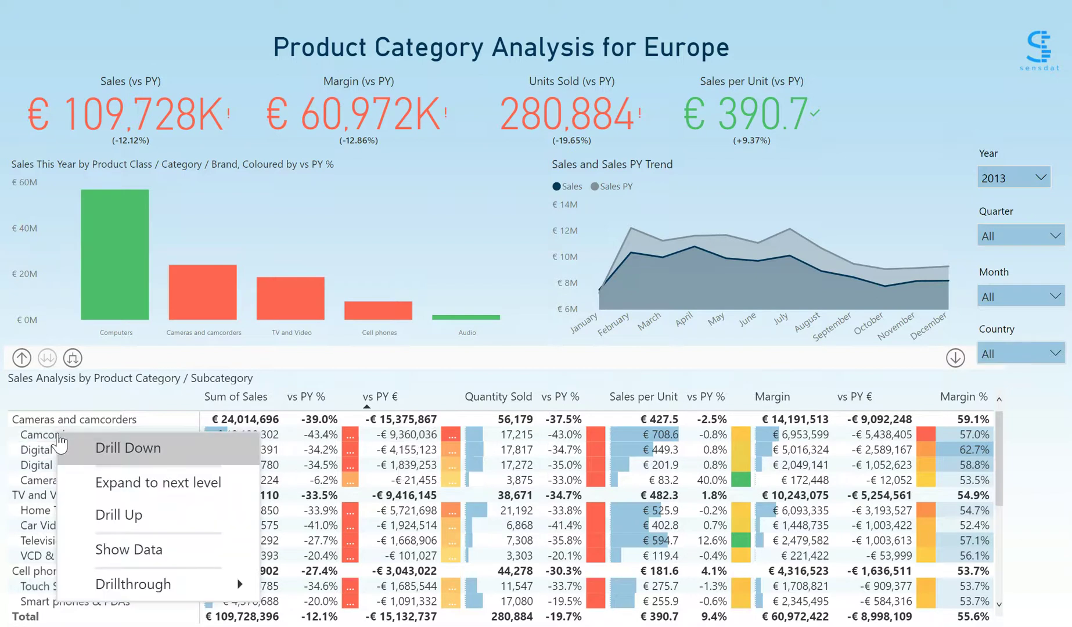
mouse_move(120, 589)
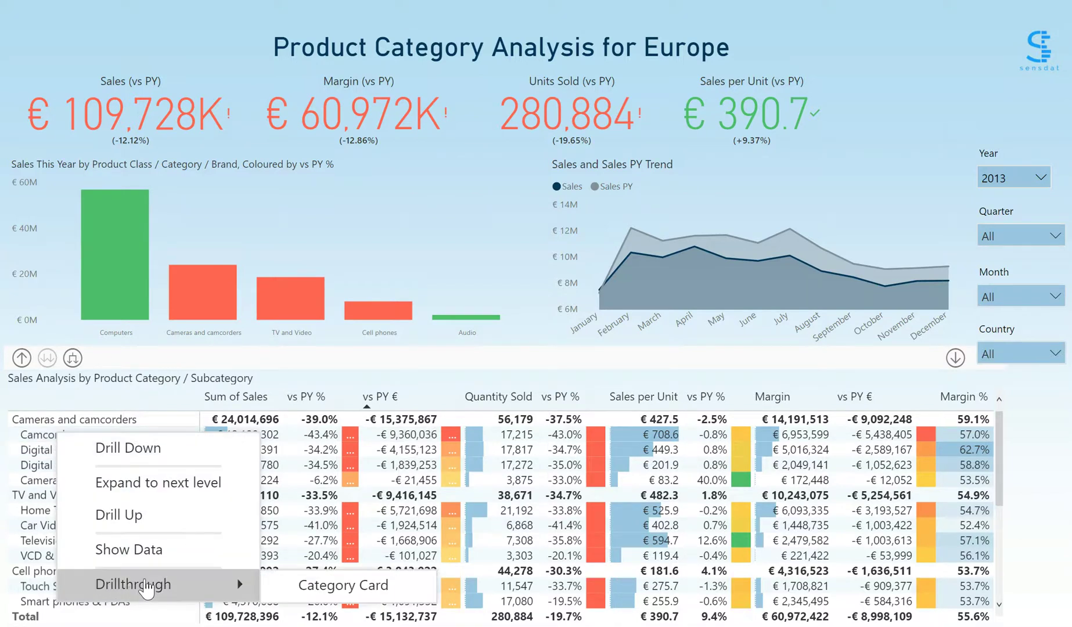
left_click(336, 591)
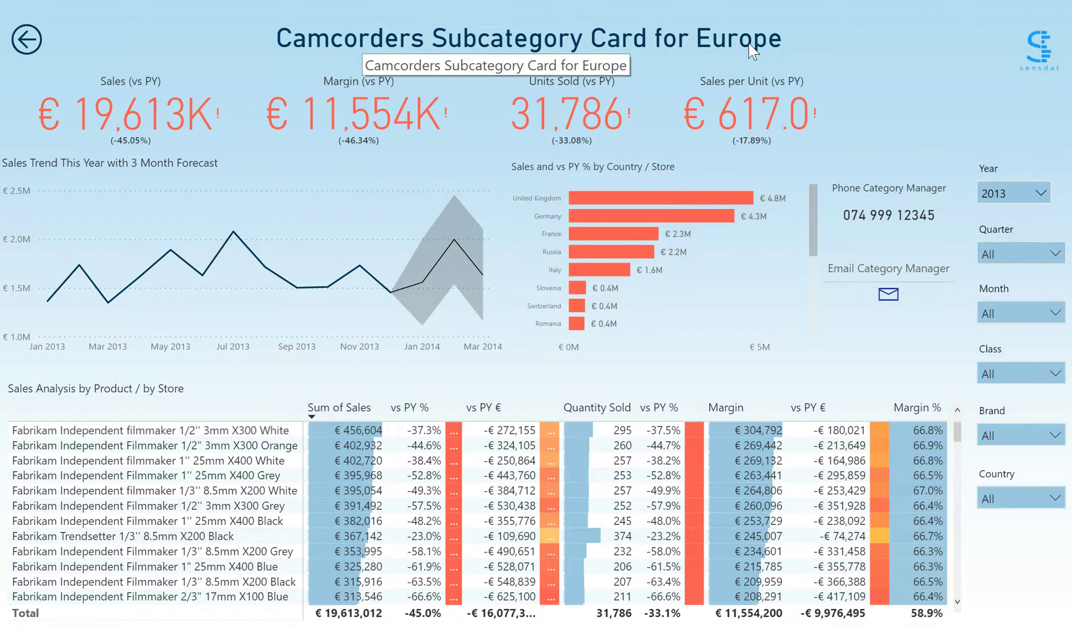
scroll(464, 511, "down", 1)
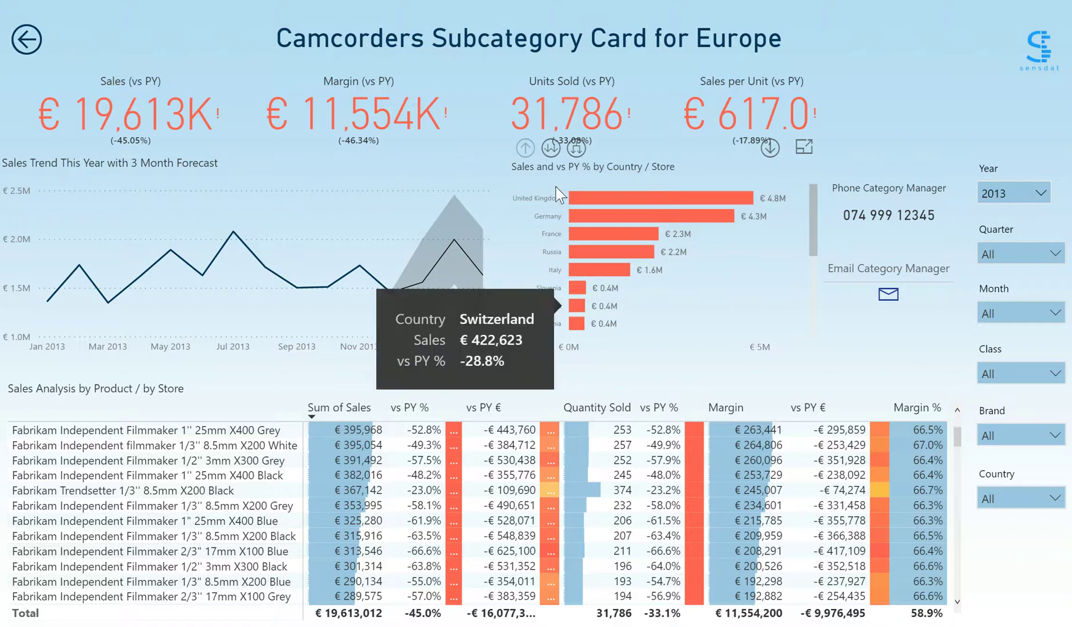
left_click(551, 148)
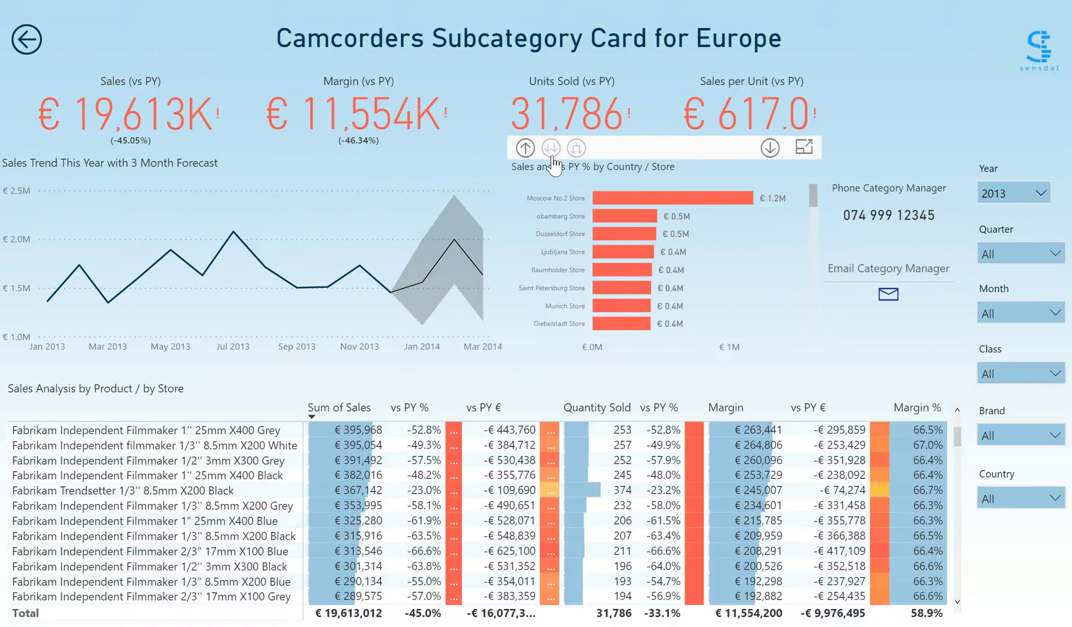
left_click(525, 149)
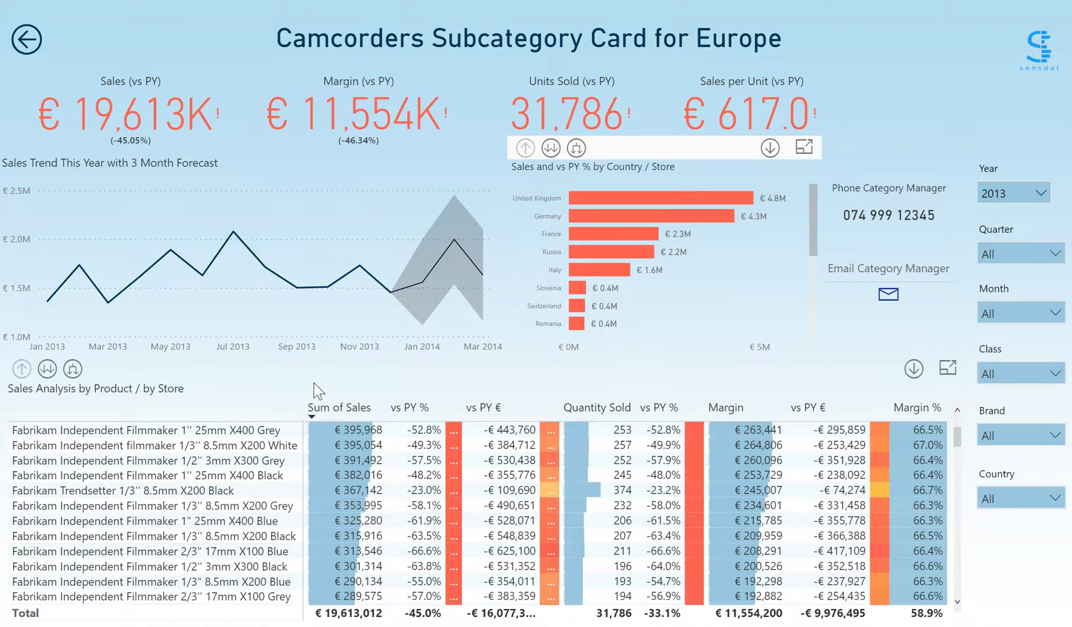
Sort the product table by vs PY € ascending and expand each product to list its stores.
left_click(500, 410)
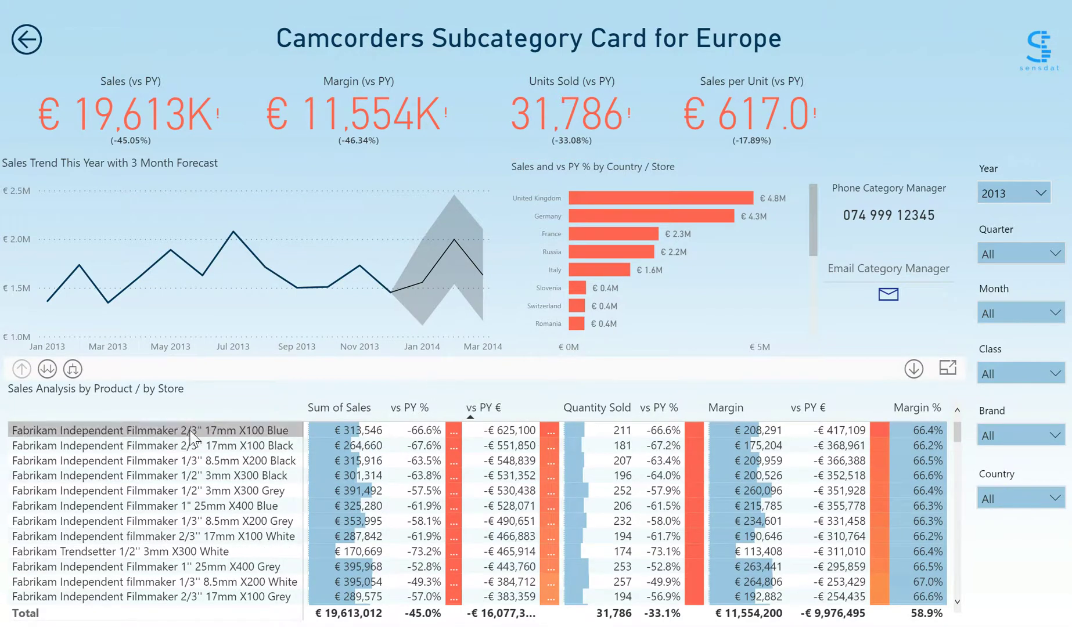
left_click(73, 369)
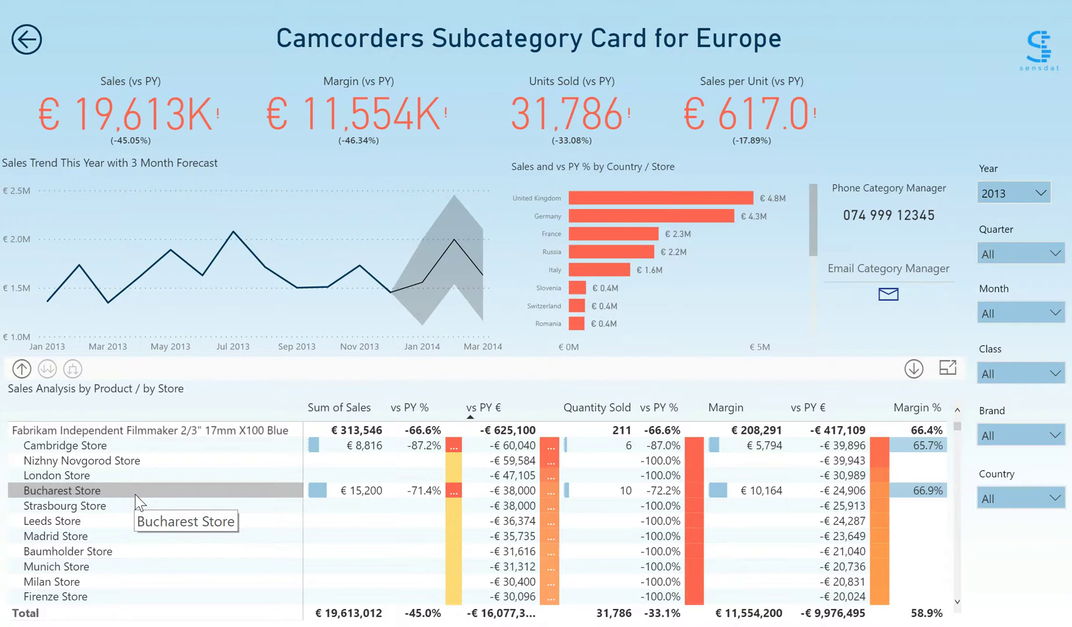
scroll(173, 575, "down", 5)
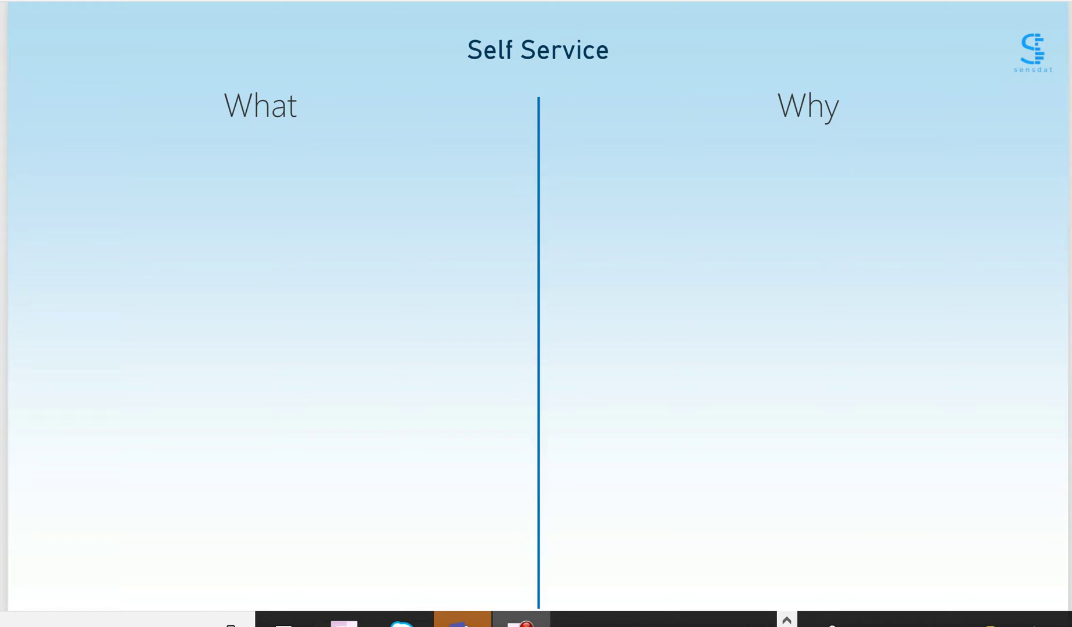
Build a Q&A chart from 'sales value by month year in 2013 line' and widen it across What.
double_click(240, 114)
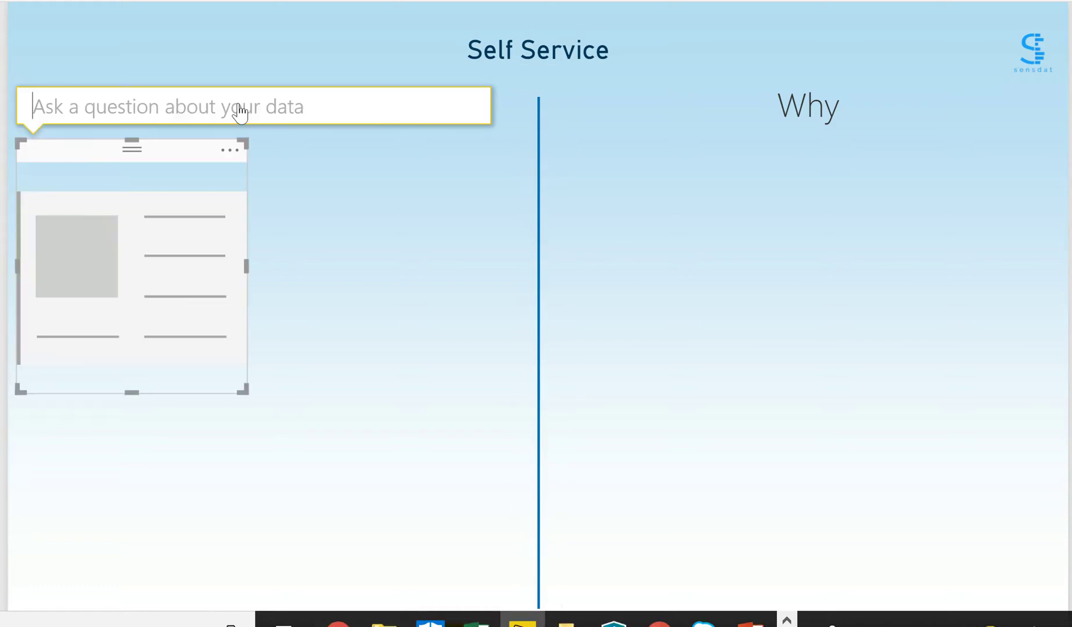
type("sa")
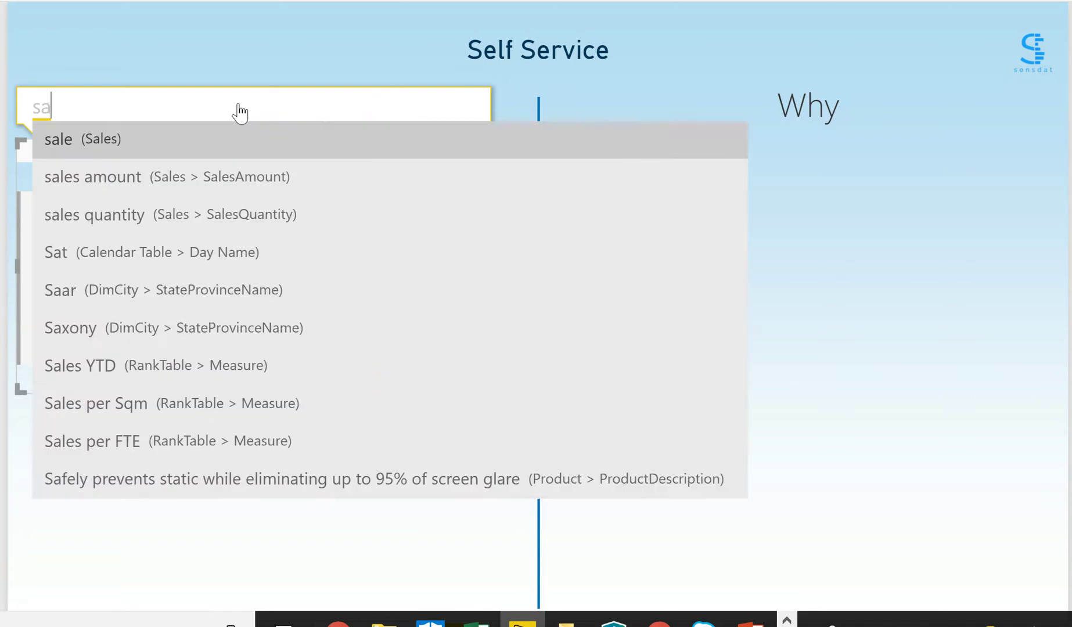
type("les value by month y")
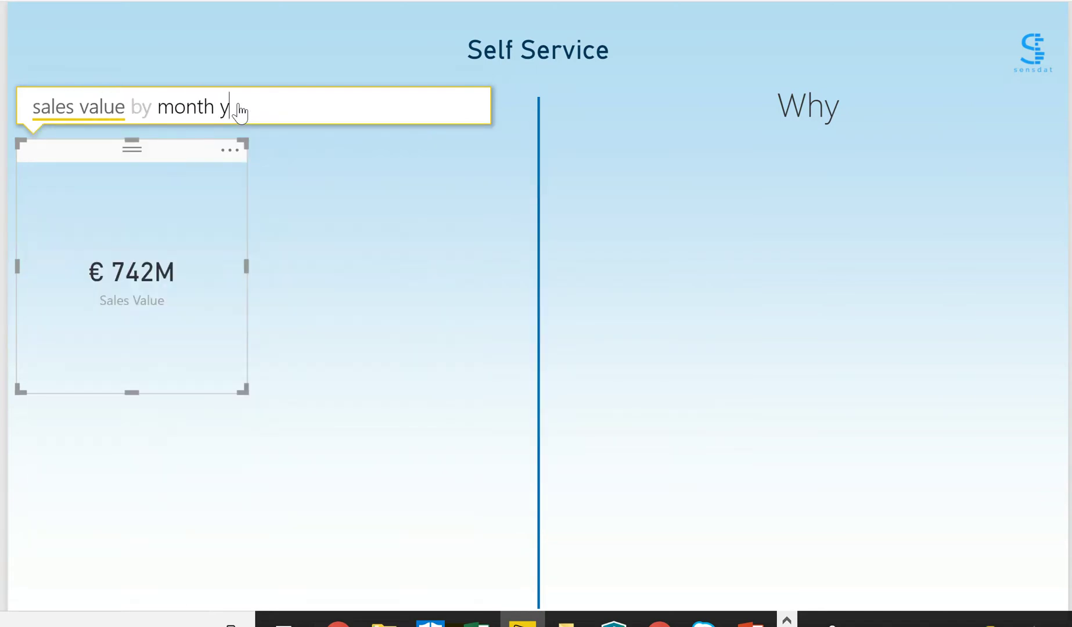
type("ear in 201")
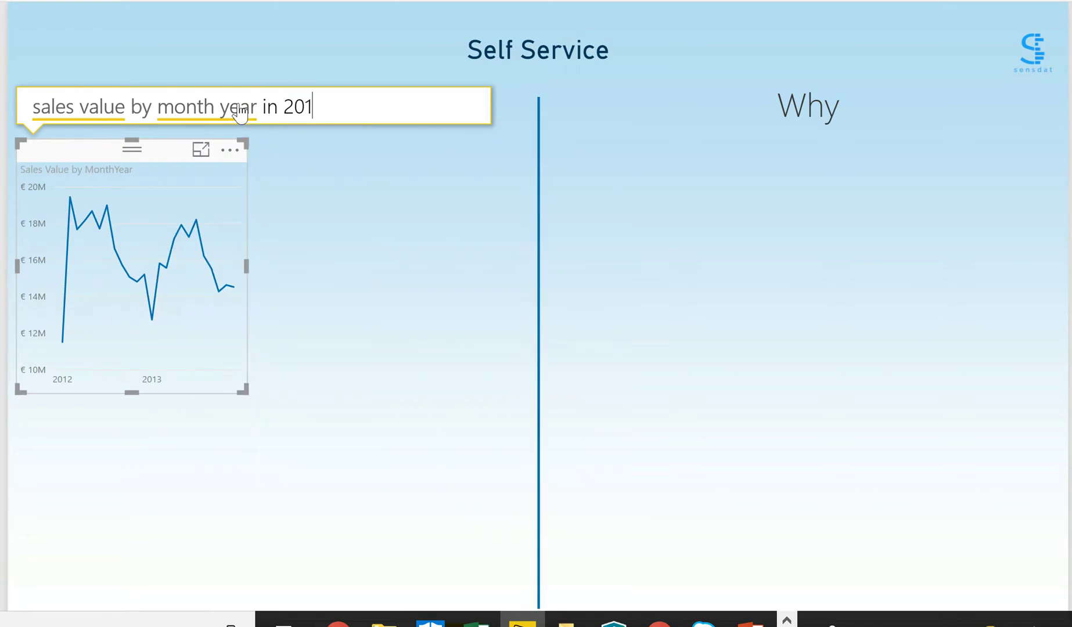
type("3 line")
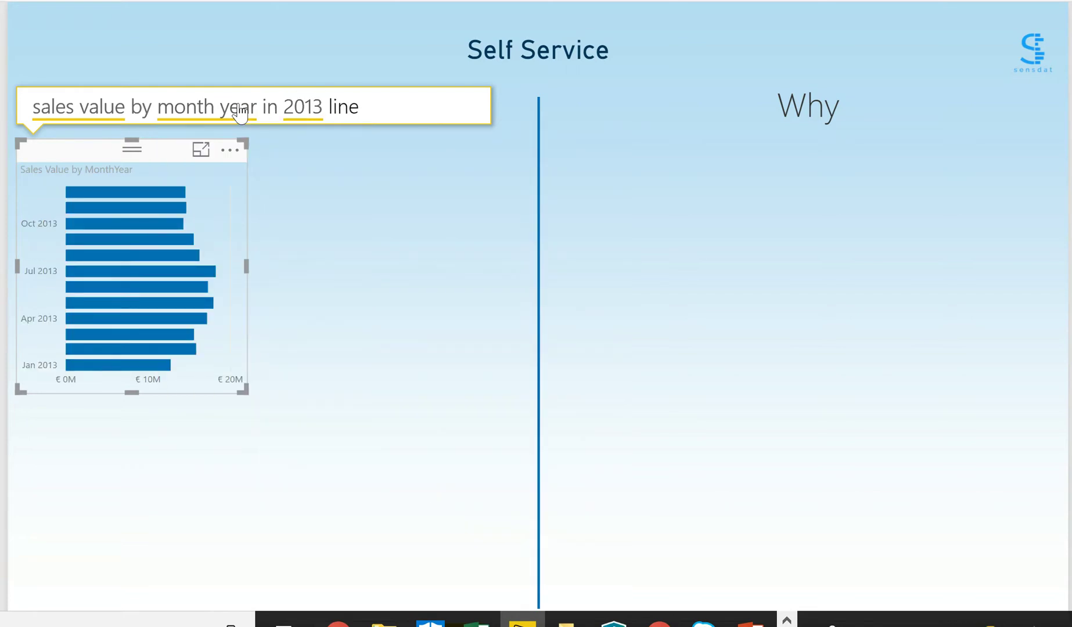
left_click_drag(246, 266, 429, 334)
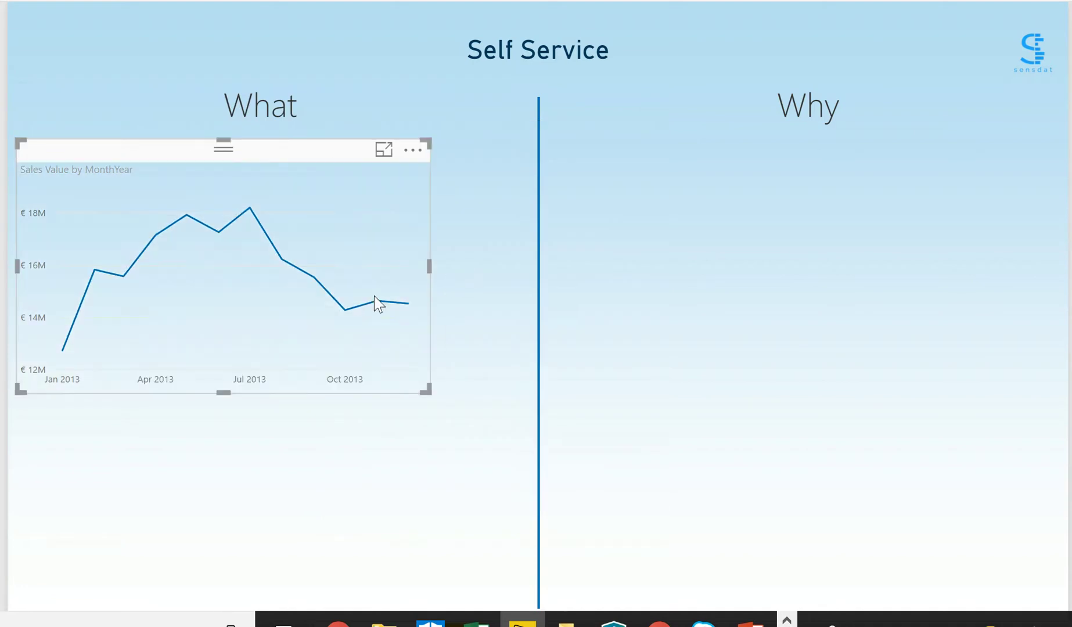
mouse_move(342, 306)
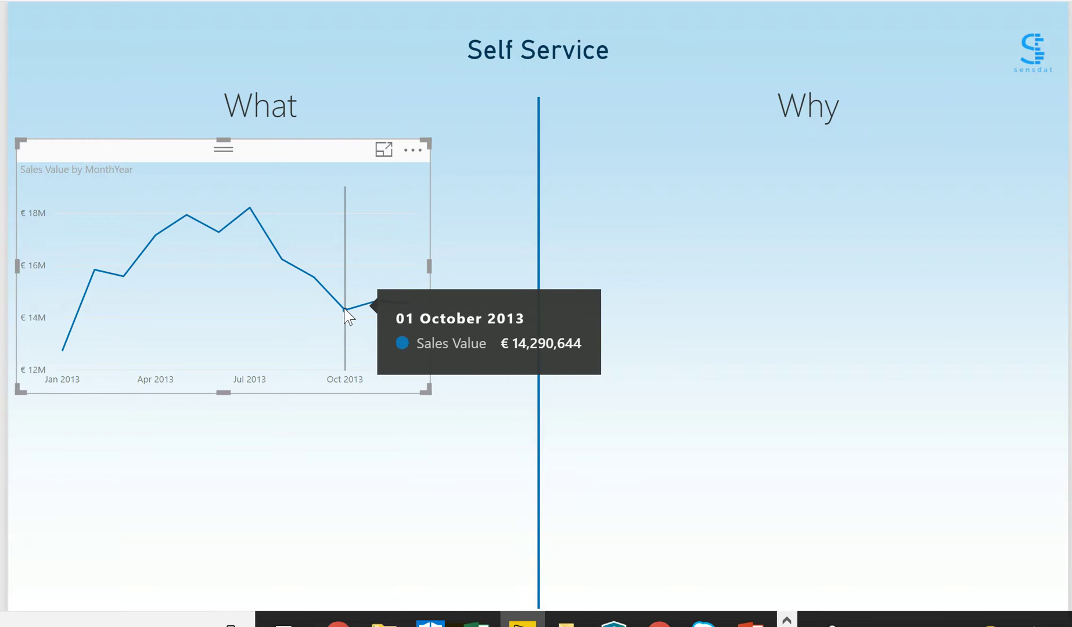
Explain the October 2013 sales decrease and add the PromotionName waterfall under Why.
right_click(347, 315)
mouse_move(424, 430)
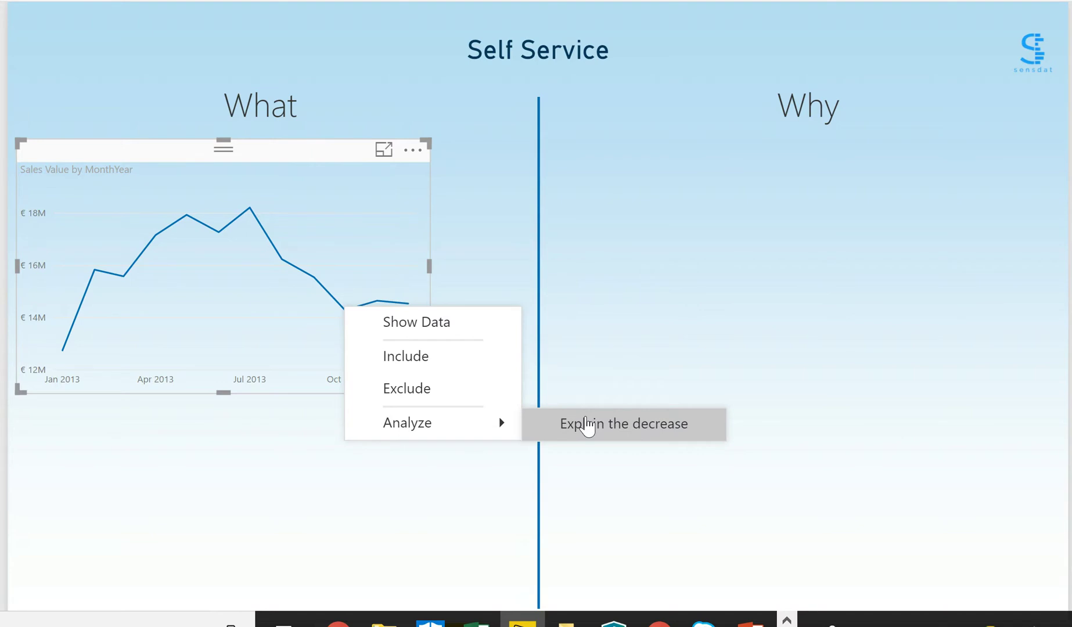
left_click(588, 427)
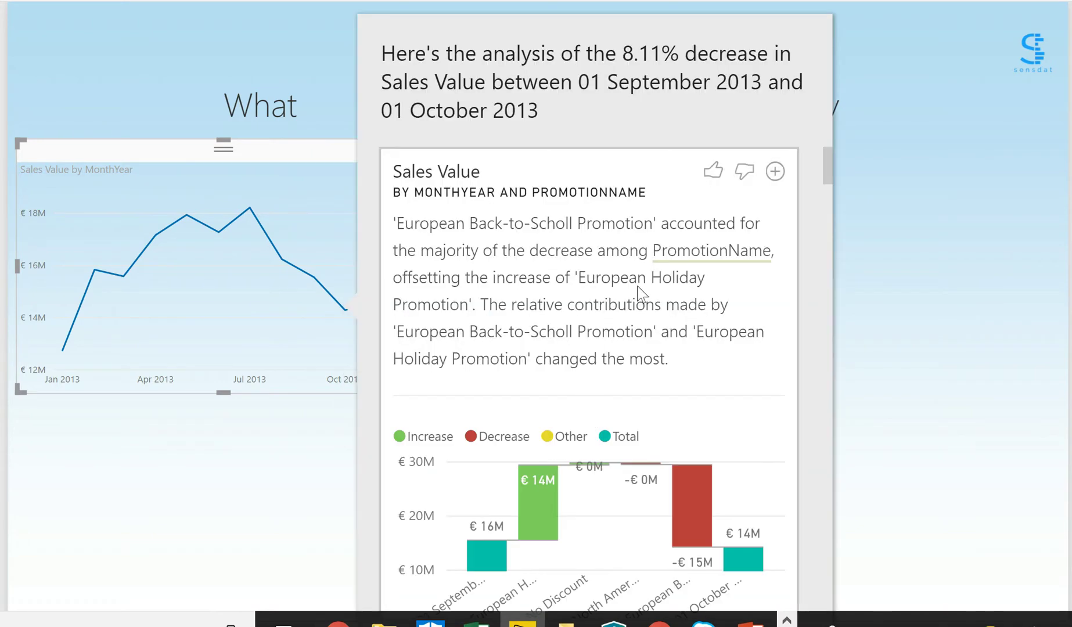
scroll(538, 289, "down", 15)
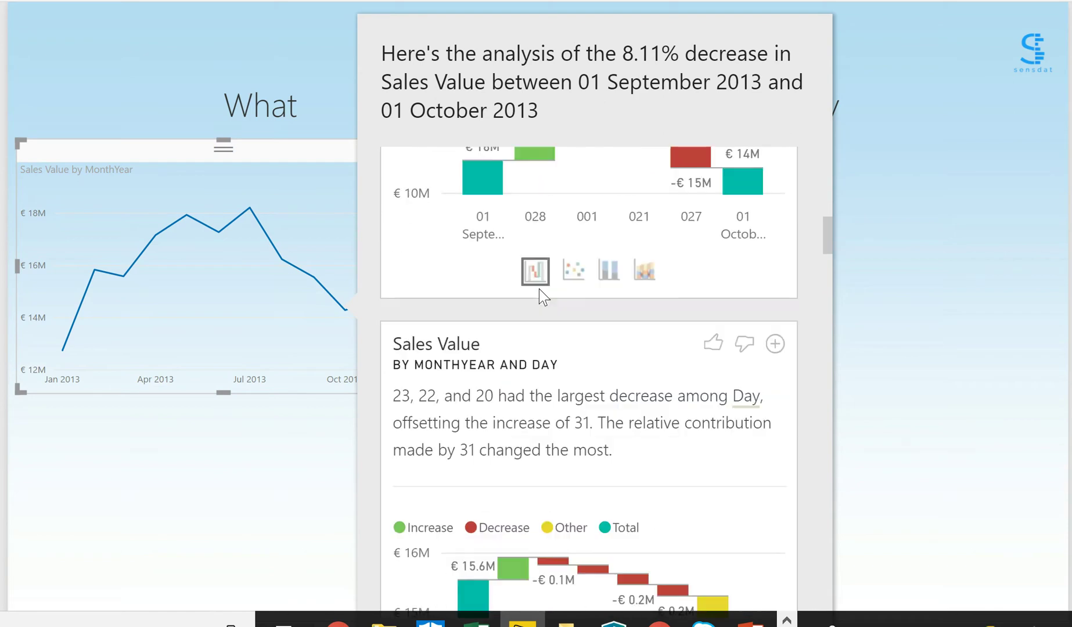
scroll(538, 289, "up", 10)
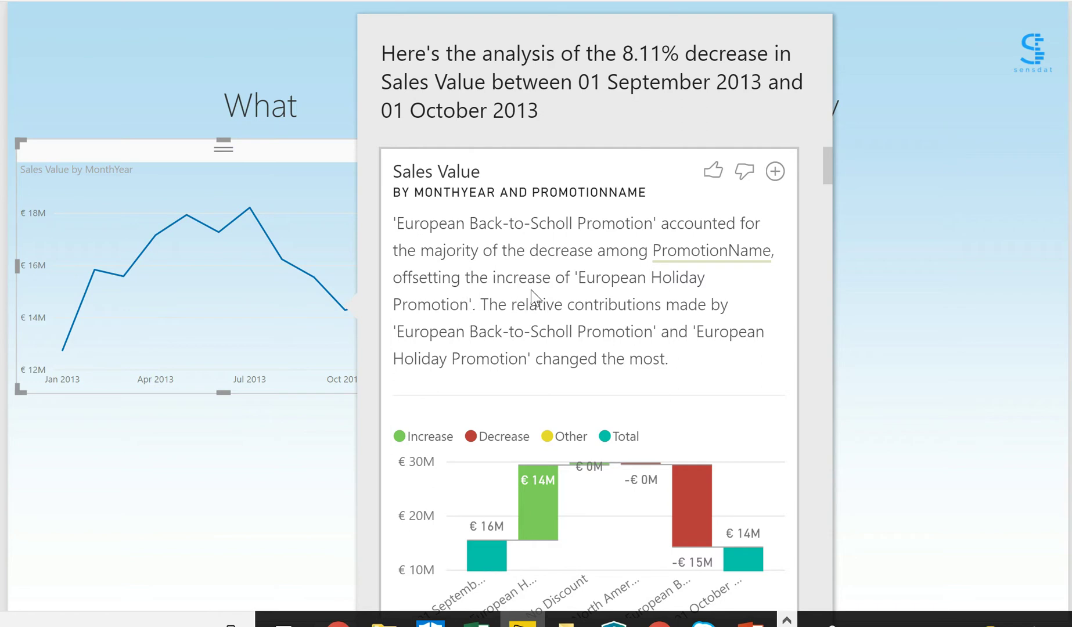
left_click(789, 172)
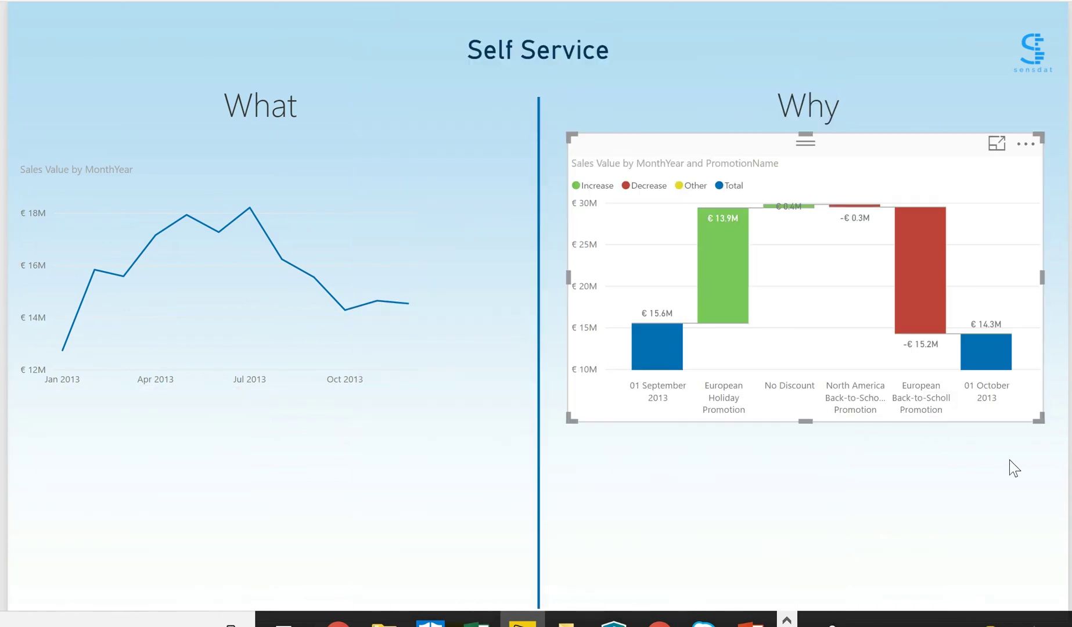
left_click(1013, 467)
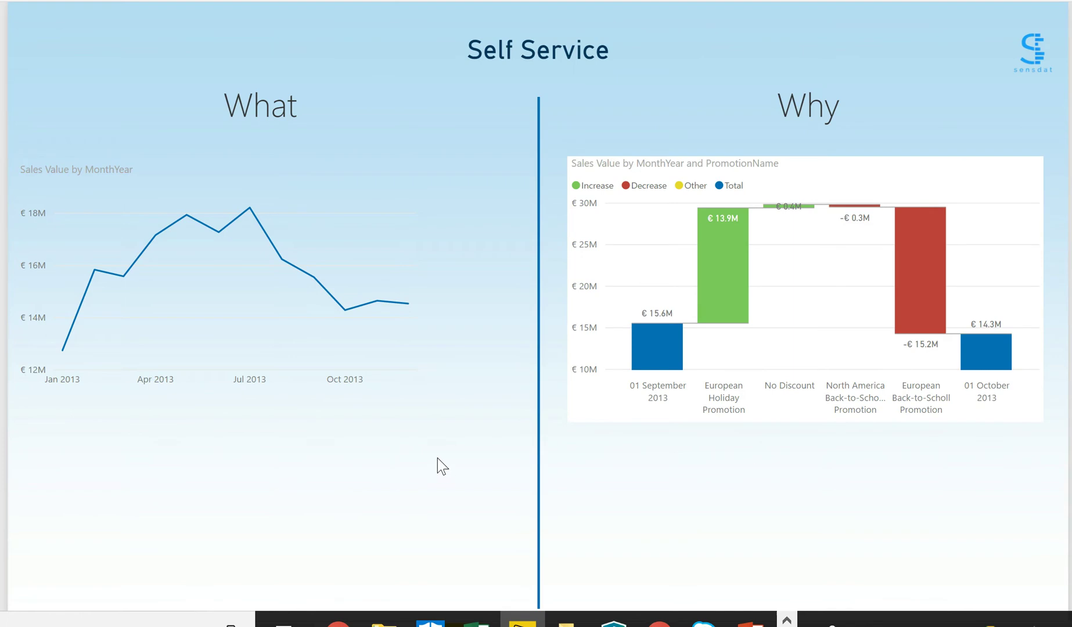